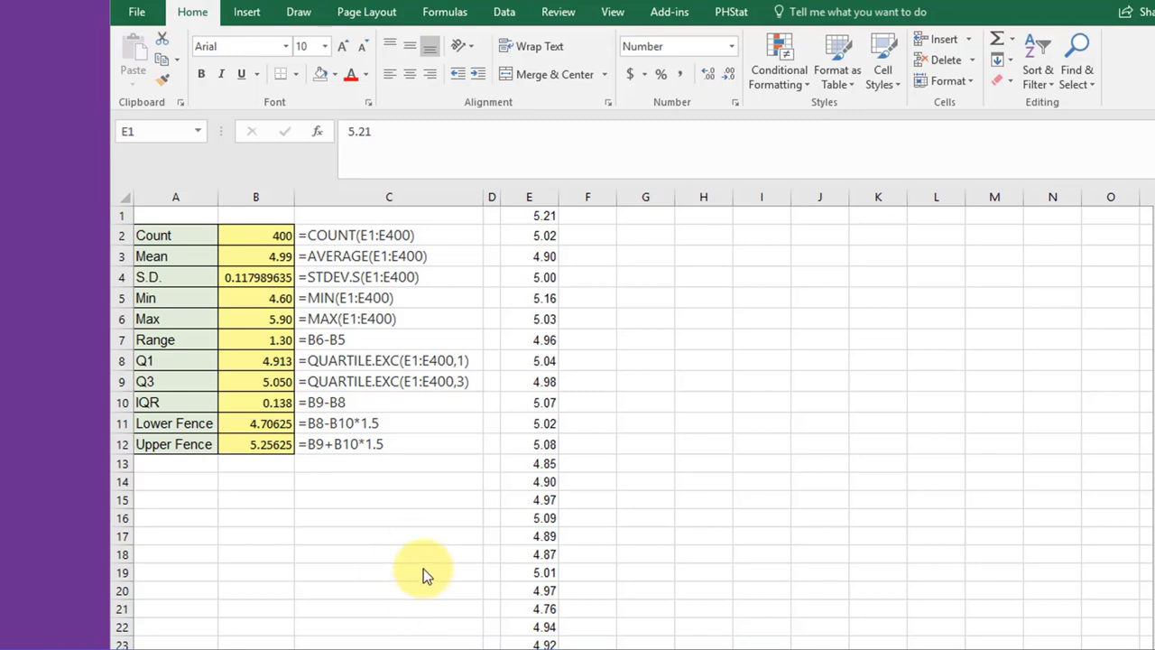
# Step: Select the 400 values from E1 down and insert a Box & Whisker chart of them
pyautogui.click(533, 214)
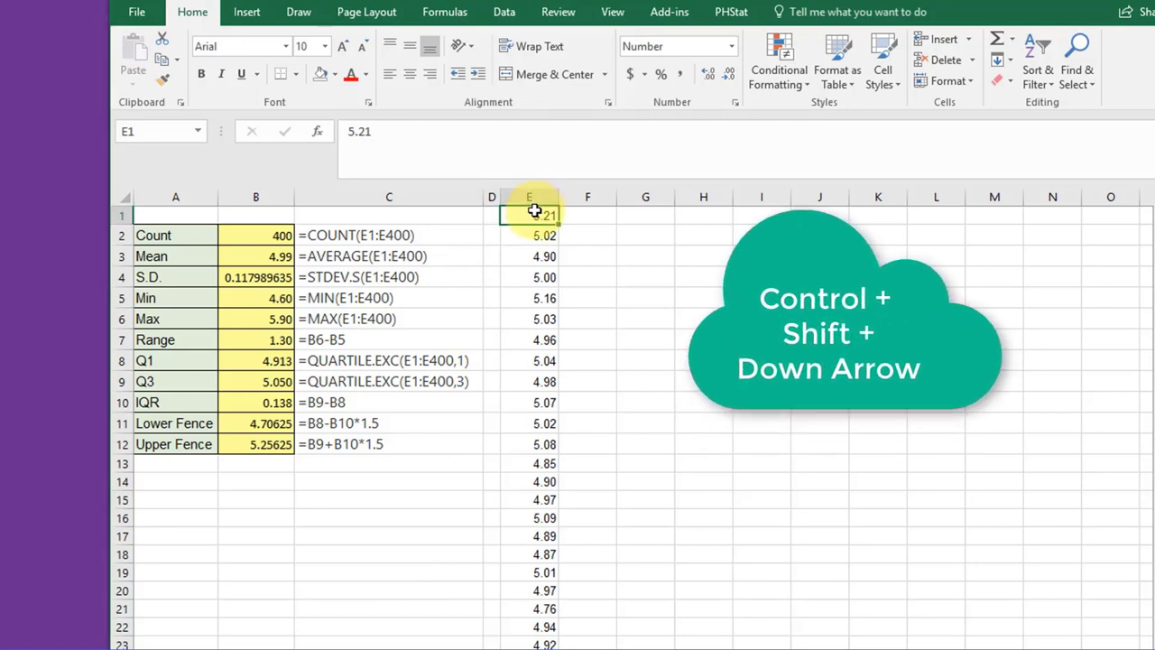
pyautogui.hotkey('ctrl', 'shift', 'Down')
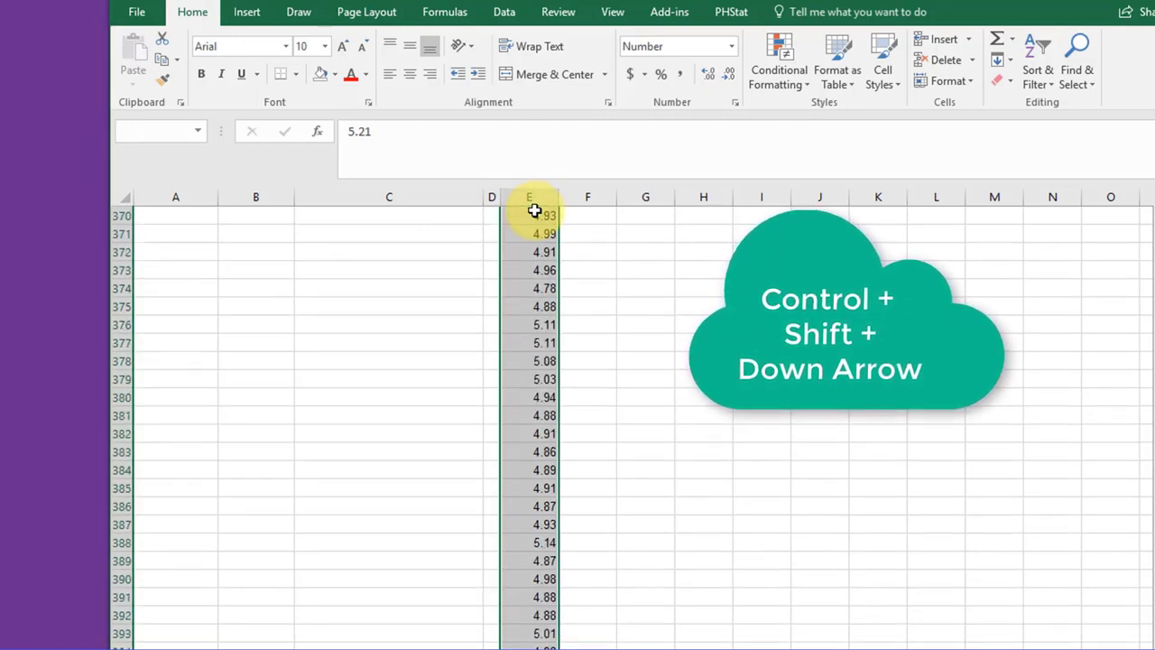
pyautogui.moveTo(1142, 586); pyautogui.dragTo(1146, 180)
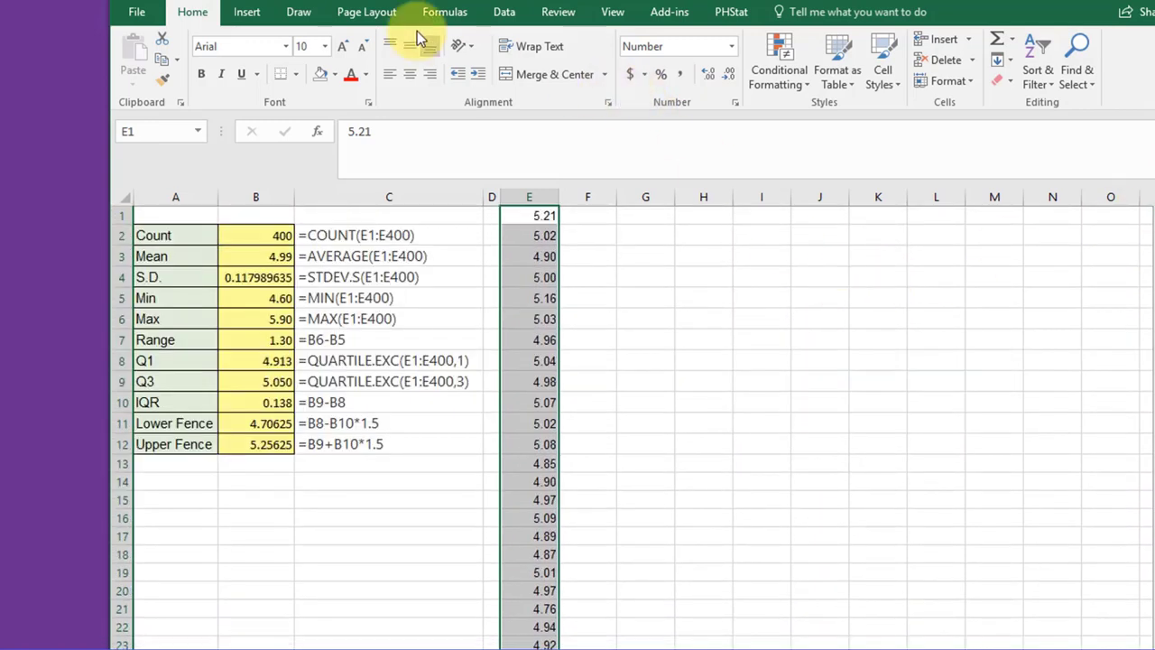
pyautogui.click(249, 14)
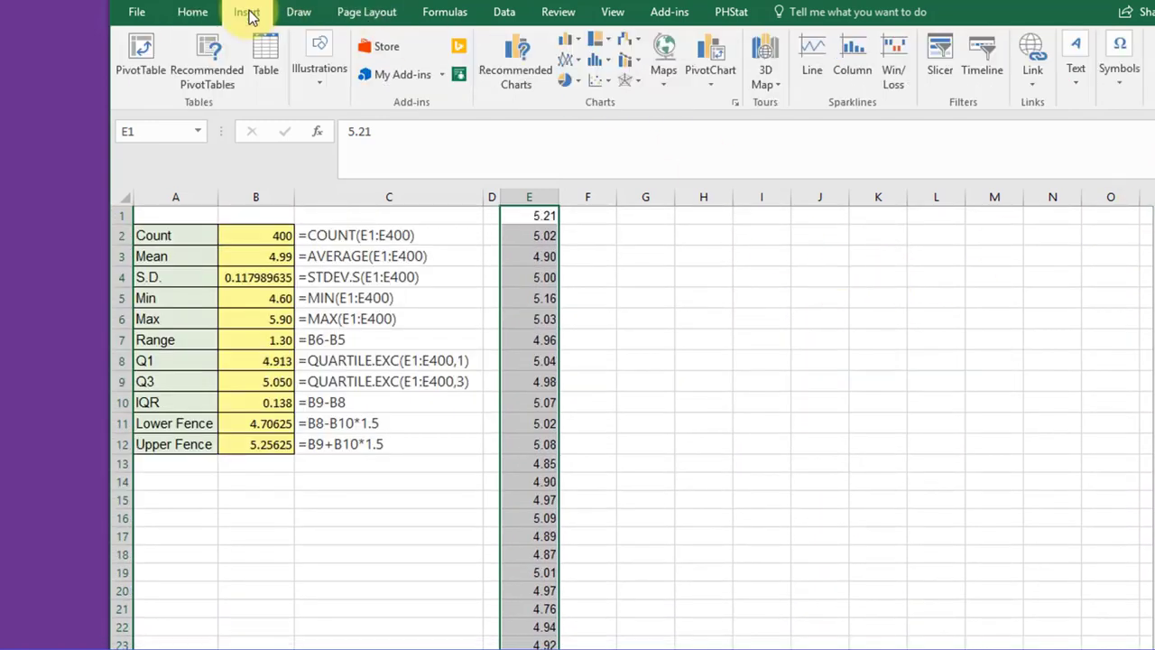
pyautogui.click(523, 63)
pyautogui.click(427, 138)
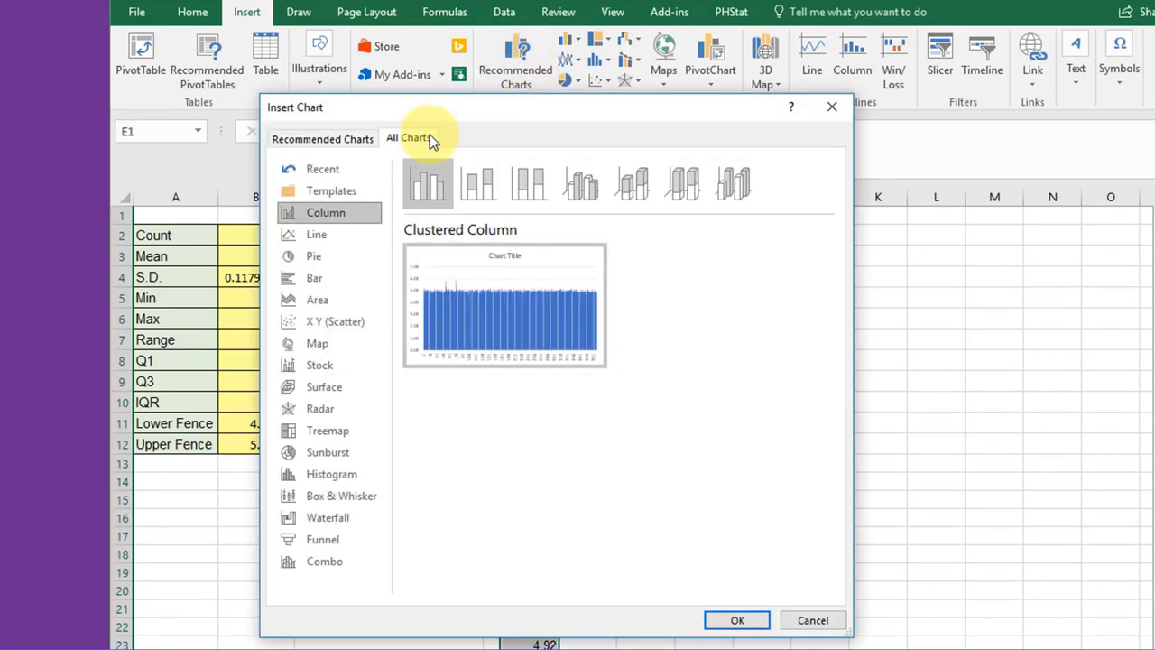
pyautogui.click(357, 499)
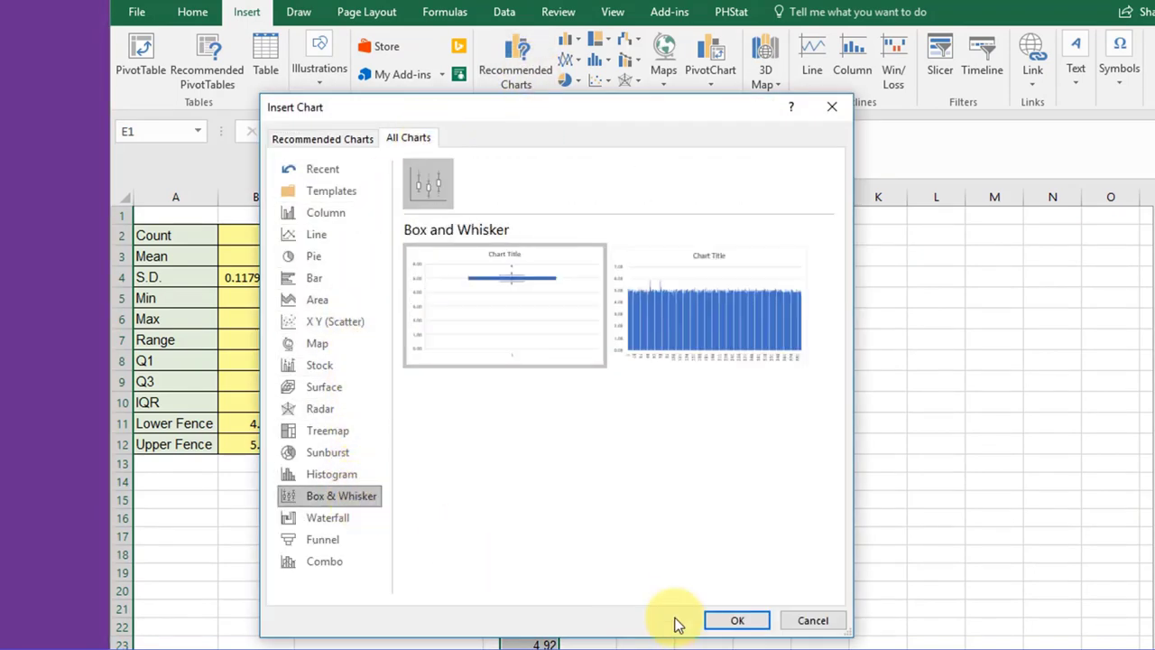
pyautogui.click(727, 621)
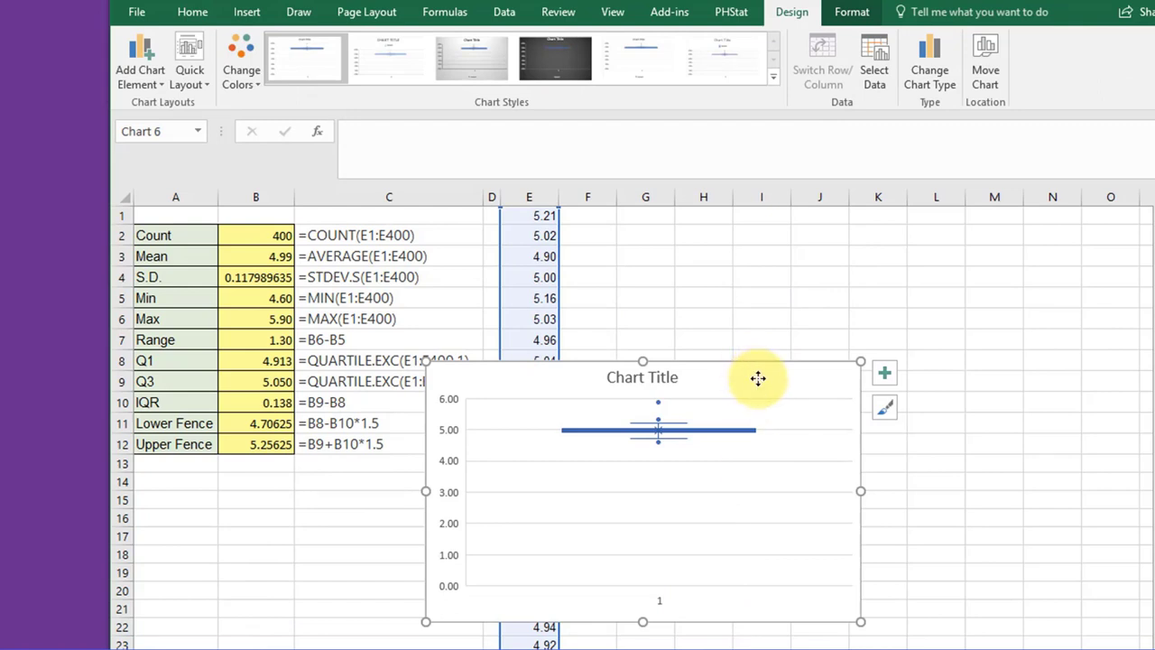
# Step: Move the chart over columns G–N and set its vertical axis minimum to 4.5
pyautogui.moveTo(756, 379); pyautogui.dragTo(903, 242)
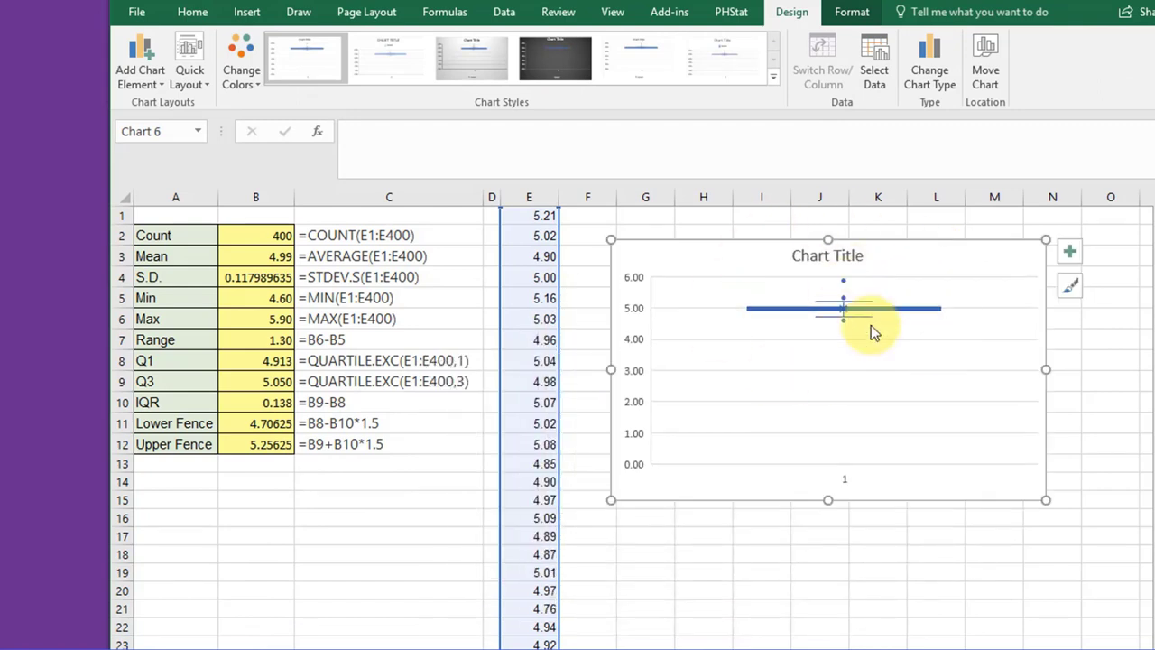
pyautogui.click(634, 409)
pyautogui.rightClick(634, 408)
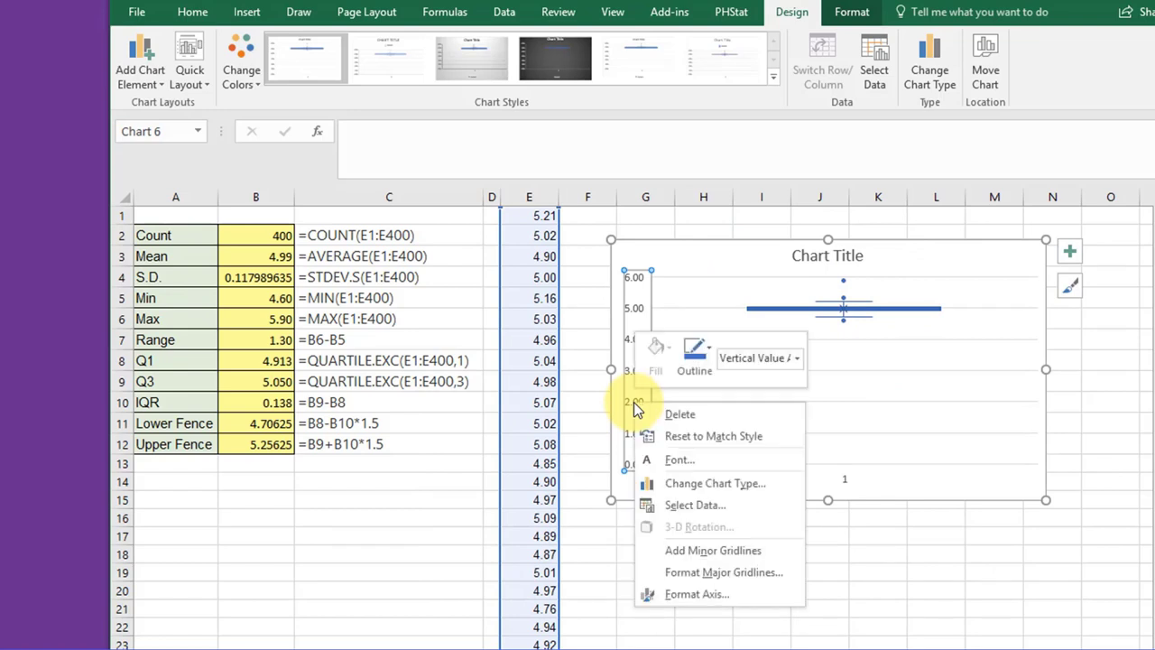
pyautogui.click(688, 594)
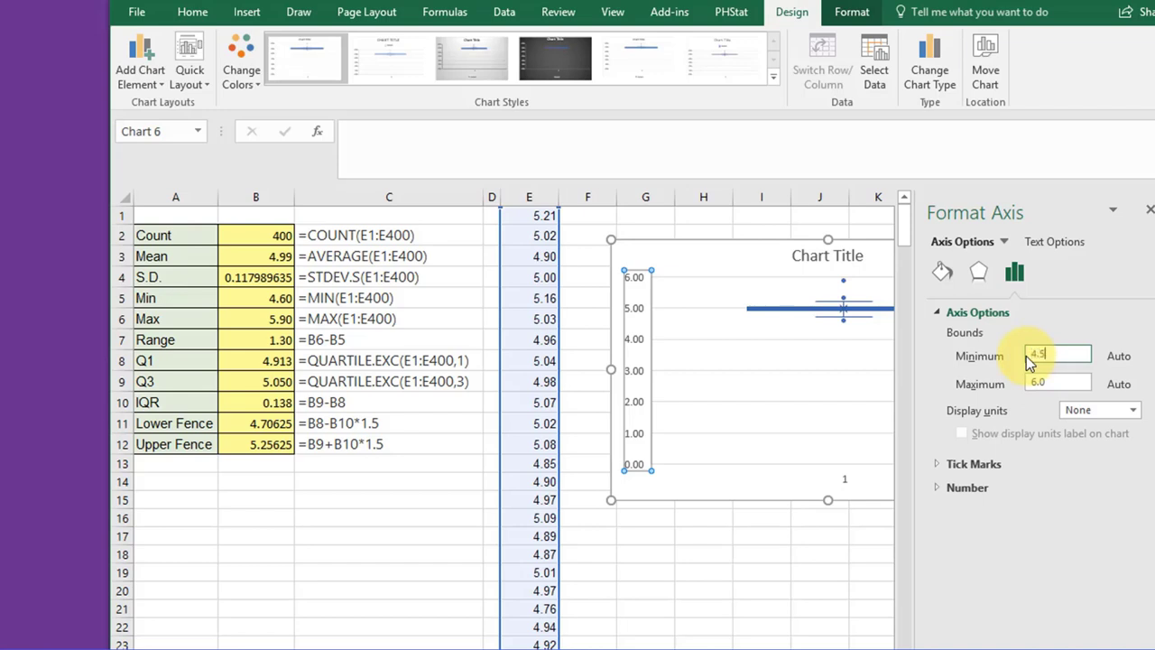
pyautogui.click(1026, 356)
pyautogui.write('4.5')
pyautogui.click(745, 572)
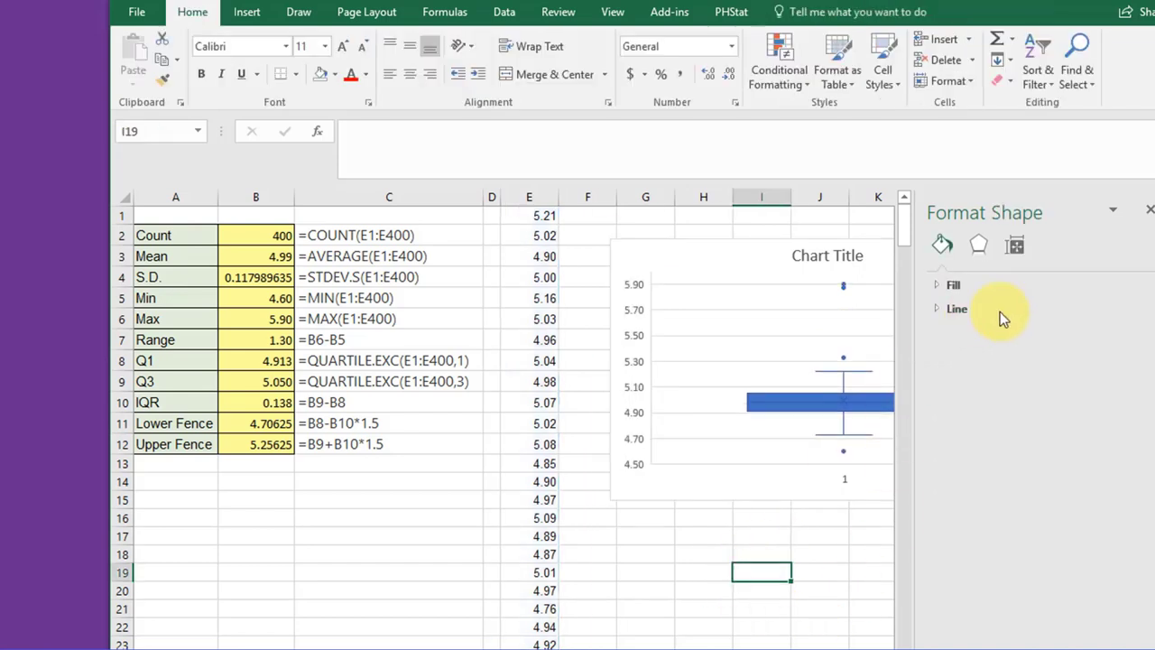
pyautogui.click(1150, 208)
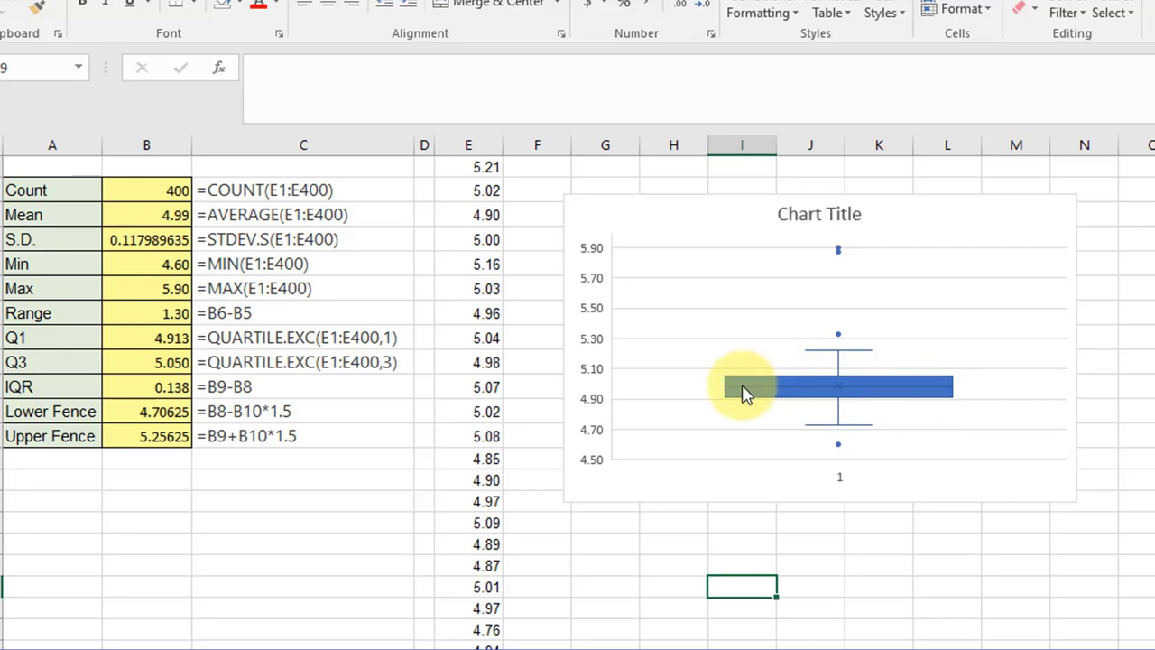
pyautogui.moveTo(744, 393)
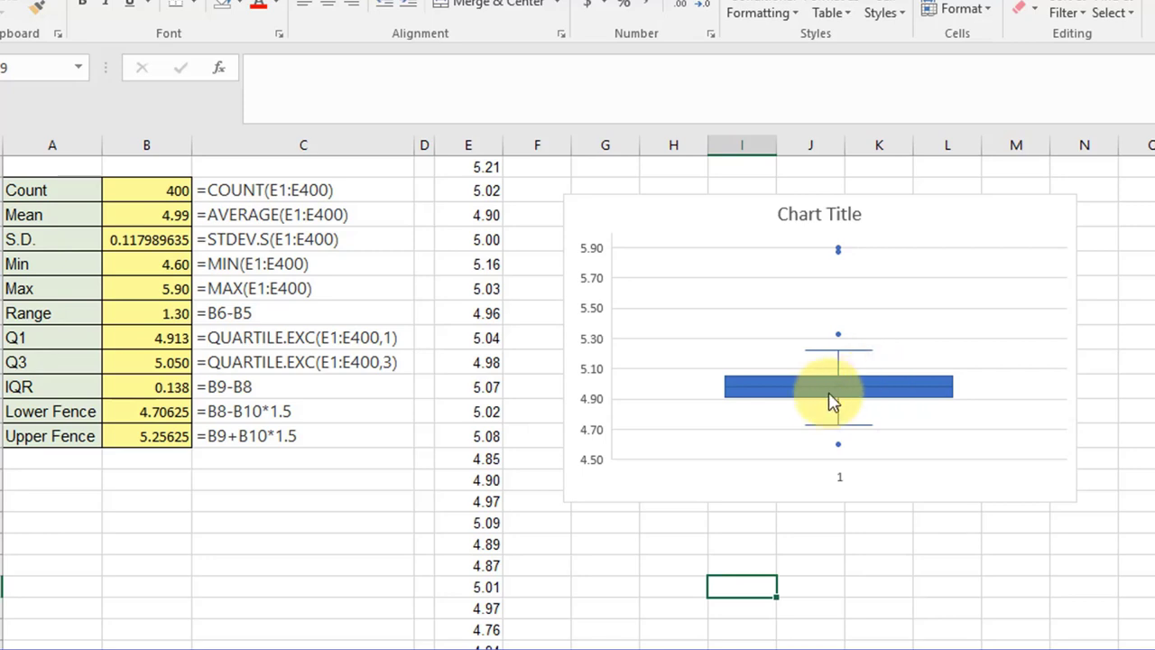
pyautogui.moveTo(907, 397)
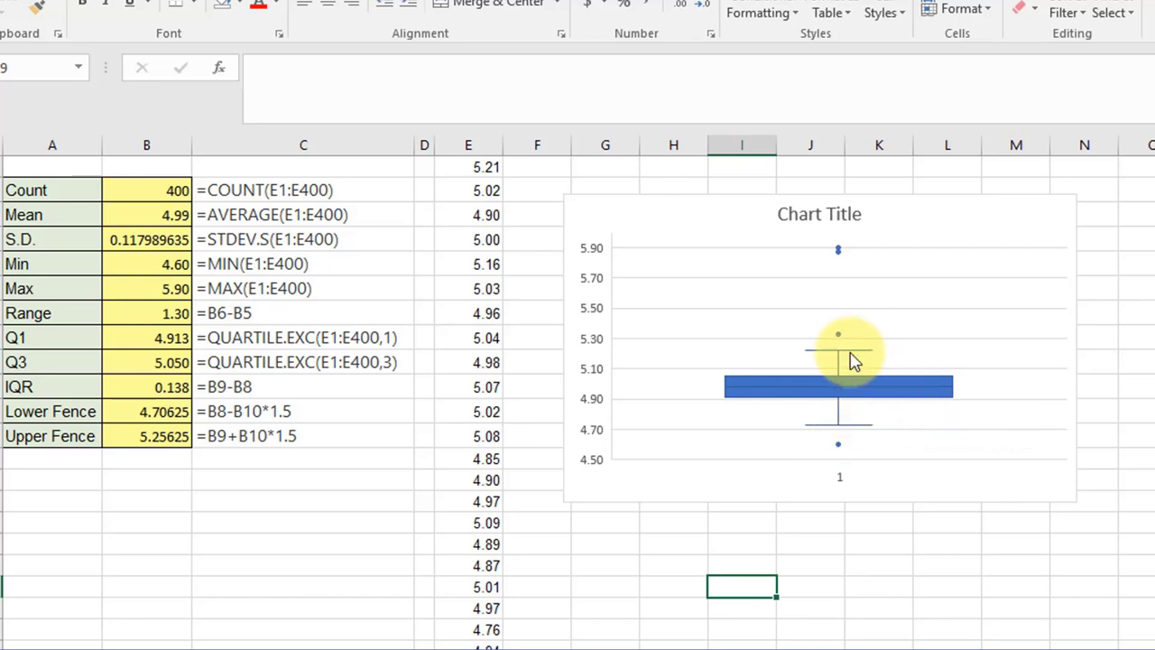
pyautogui.moveTo(855, 359)
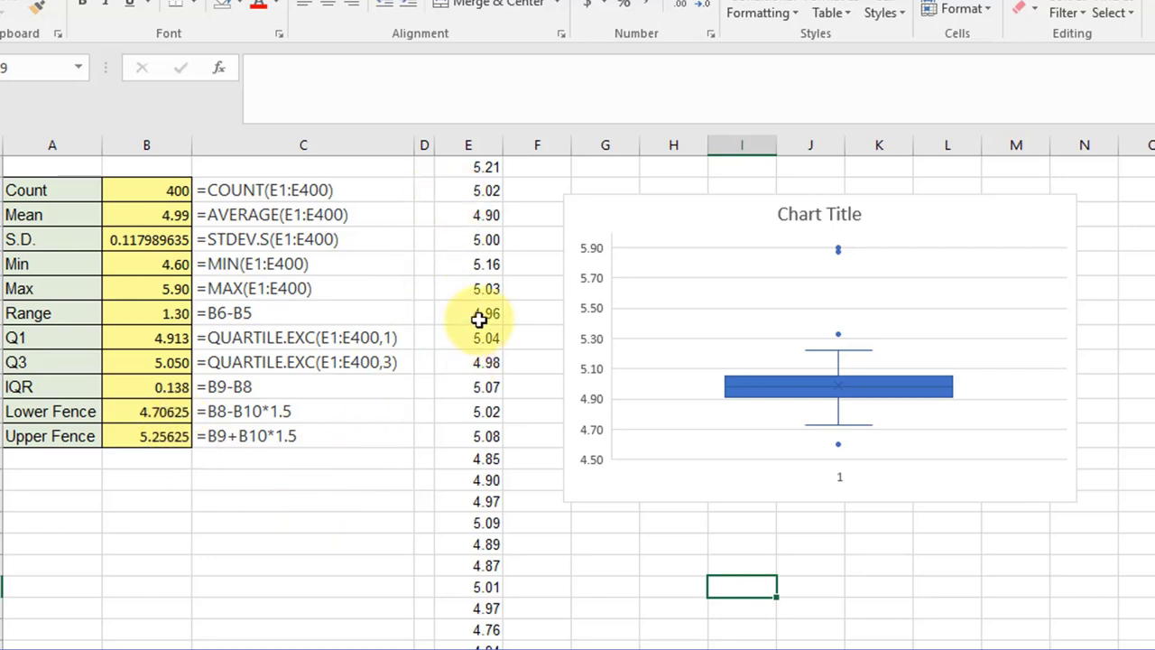
# Step: Sort column E from smallest to largest so it starts at 4.60
pyautogui.click(481, 167)
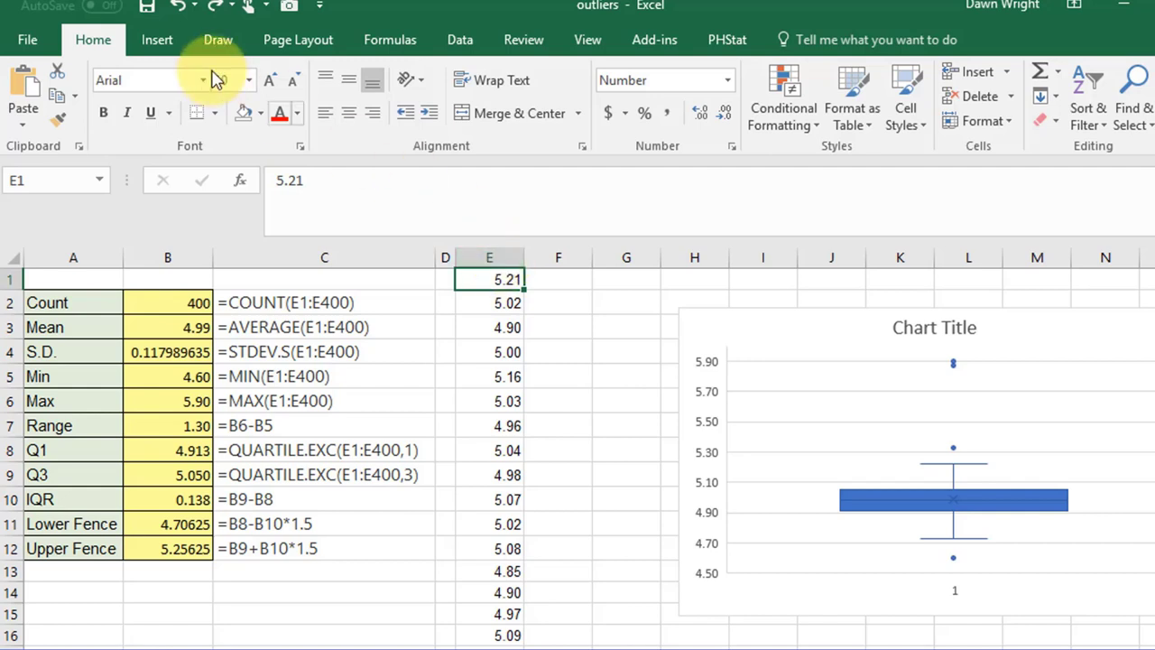
pyautogui.click(469, 45)
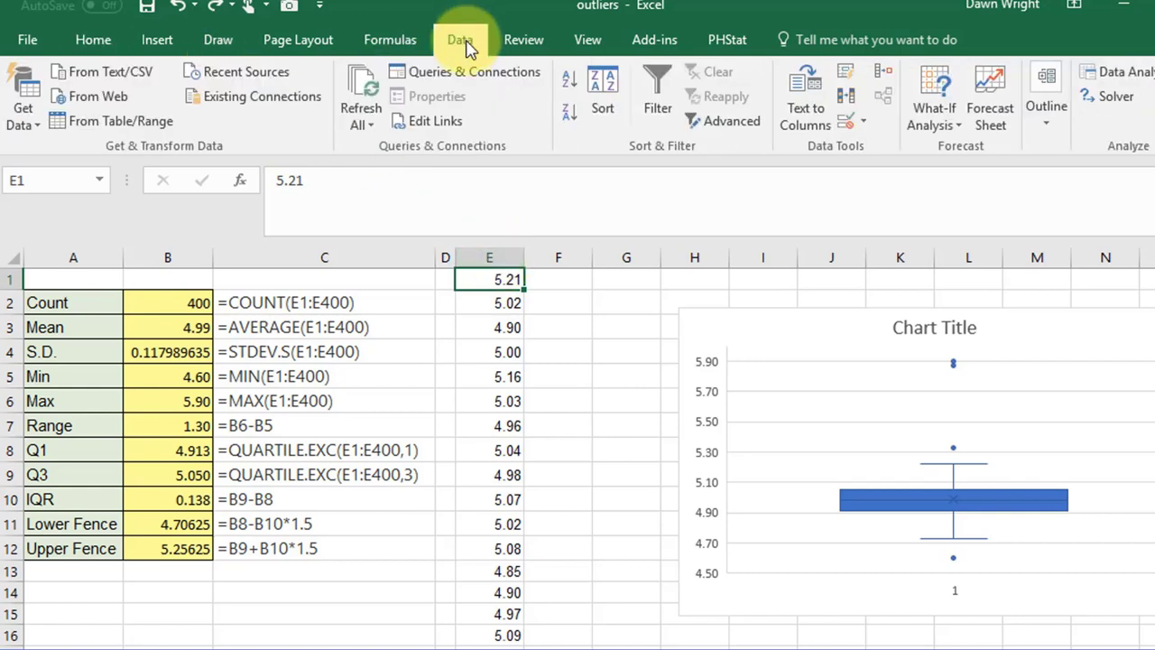
pyautogui.click(569, 79)
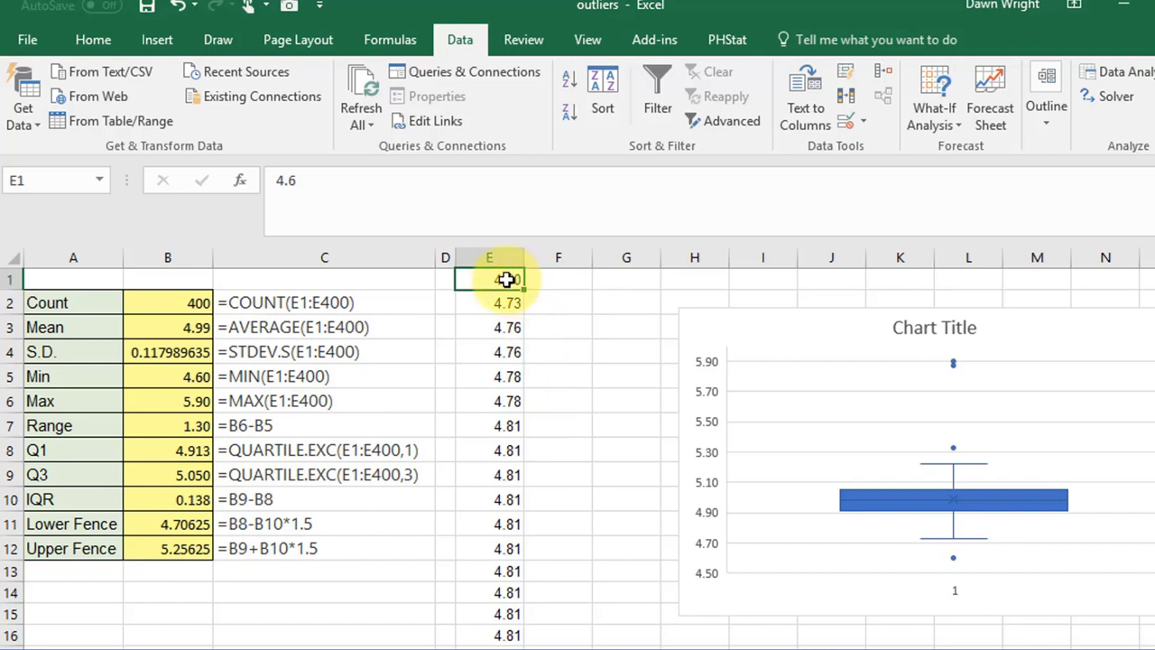
# Step: Add a Less Than rule highlighting E1 light red when below the Lower Fence =$B$11
pyautogui.click(96, 39)
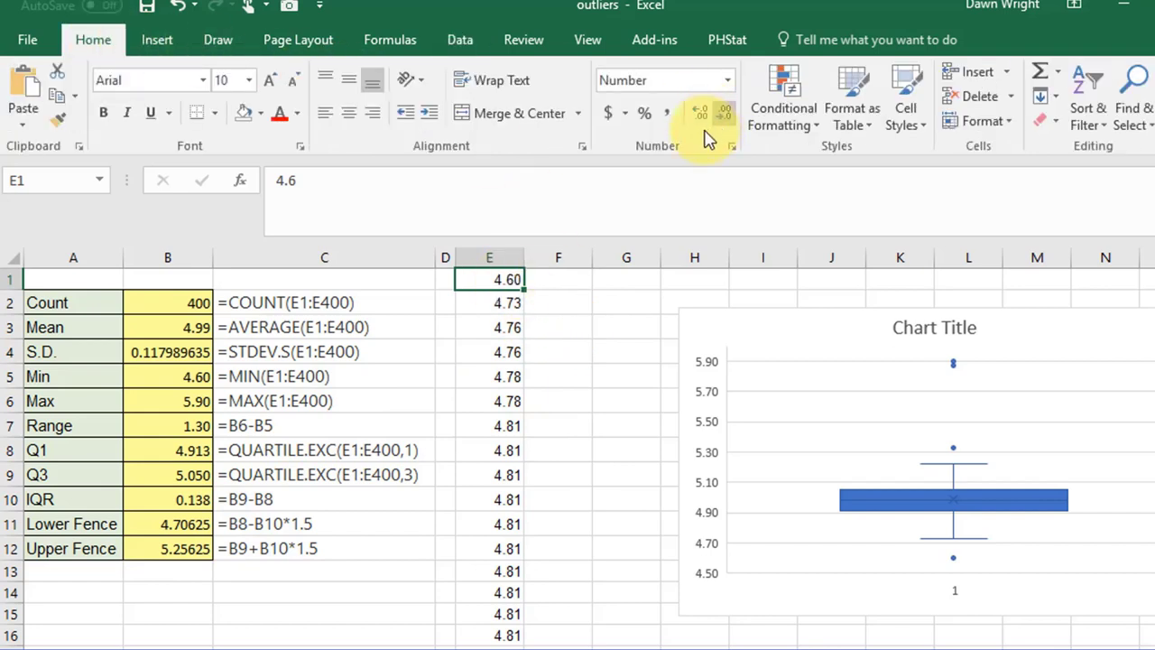
pyautogui.click(779, 110)
pyautogui.moveTo(817, 171)
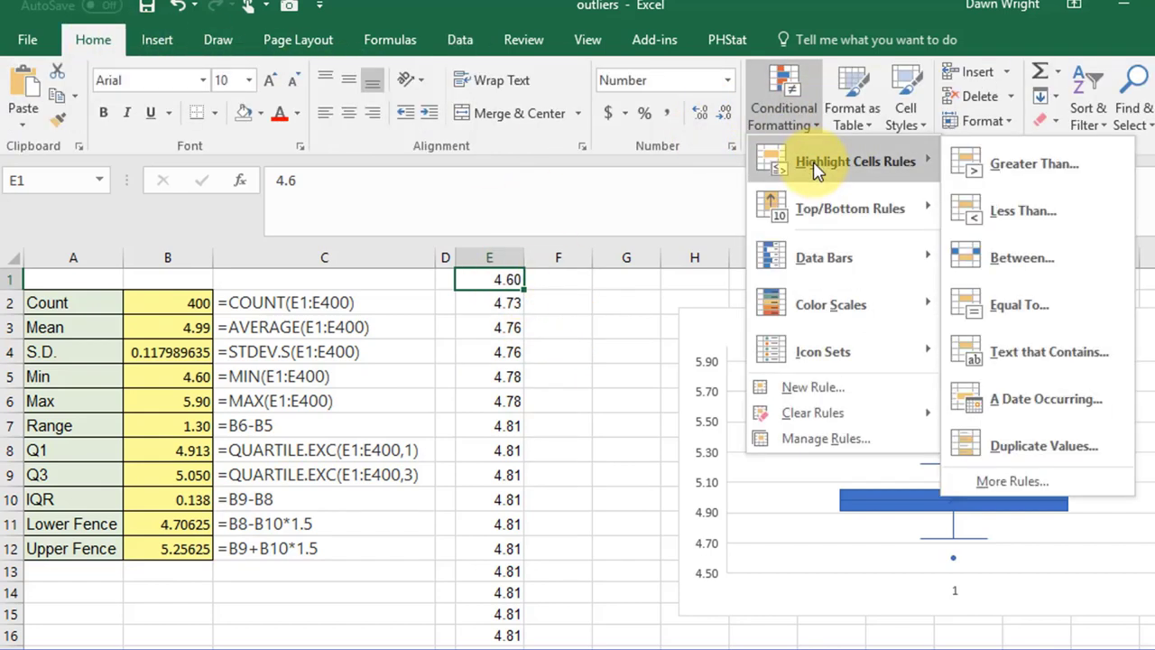
pyautogui.click(998, 205)
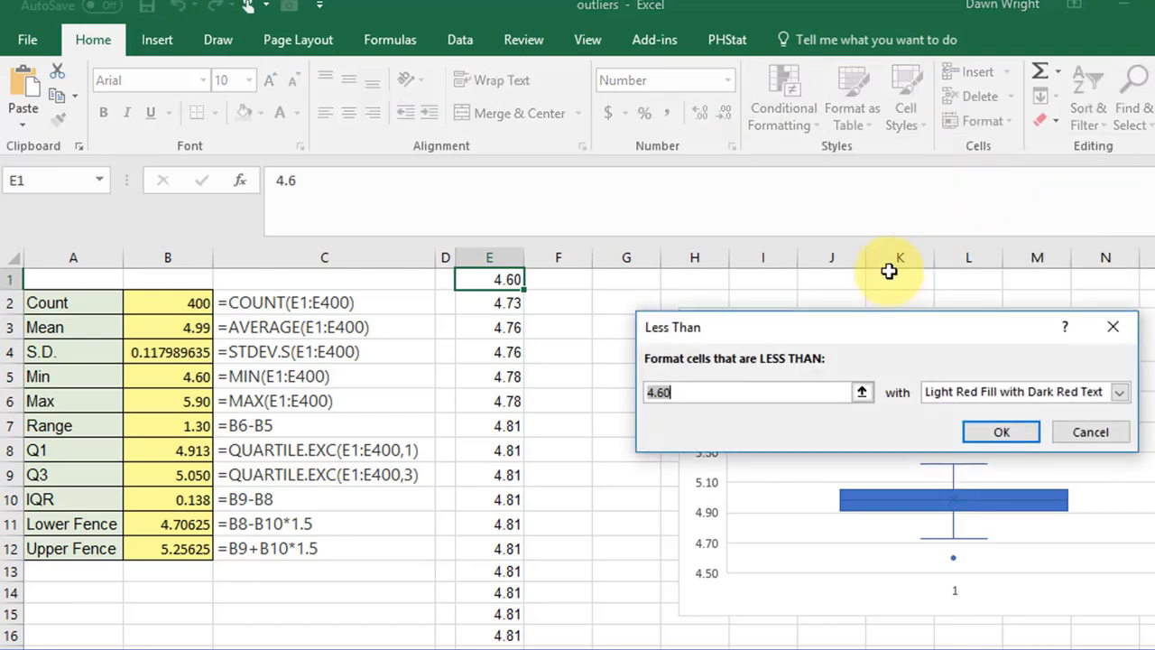
pyautogui.moveTo(727, 390); pyautogui.dragTo(638, 388)
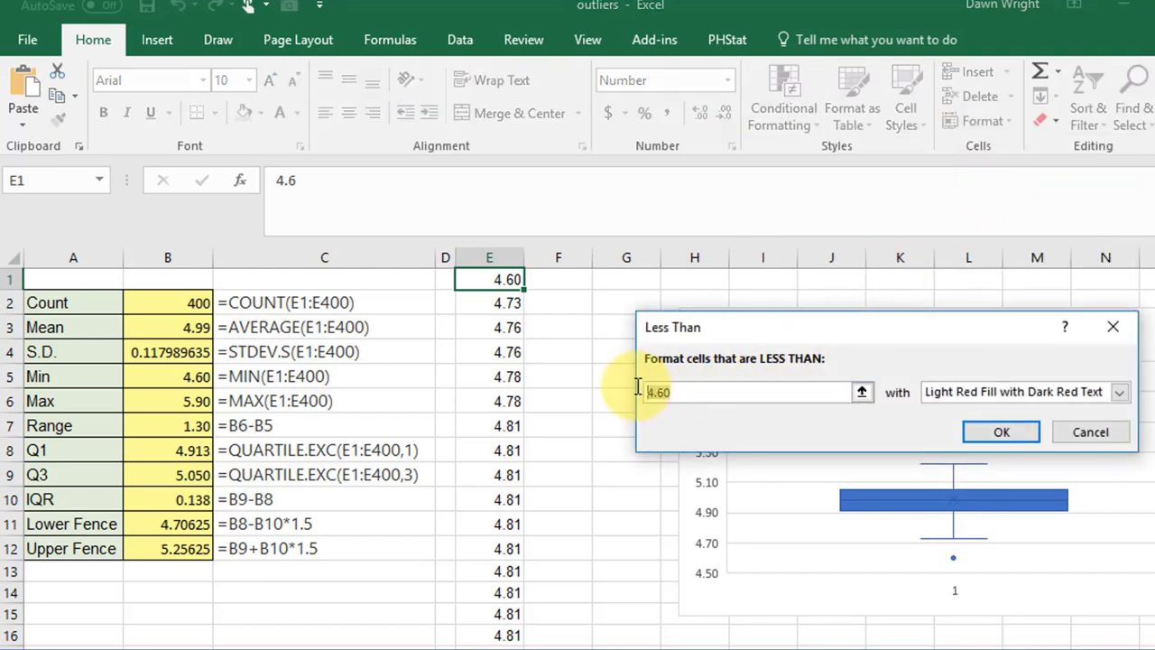
pyautogui.click(178, 527)
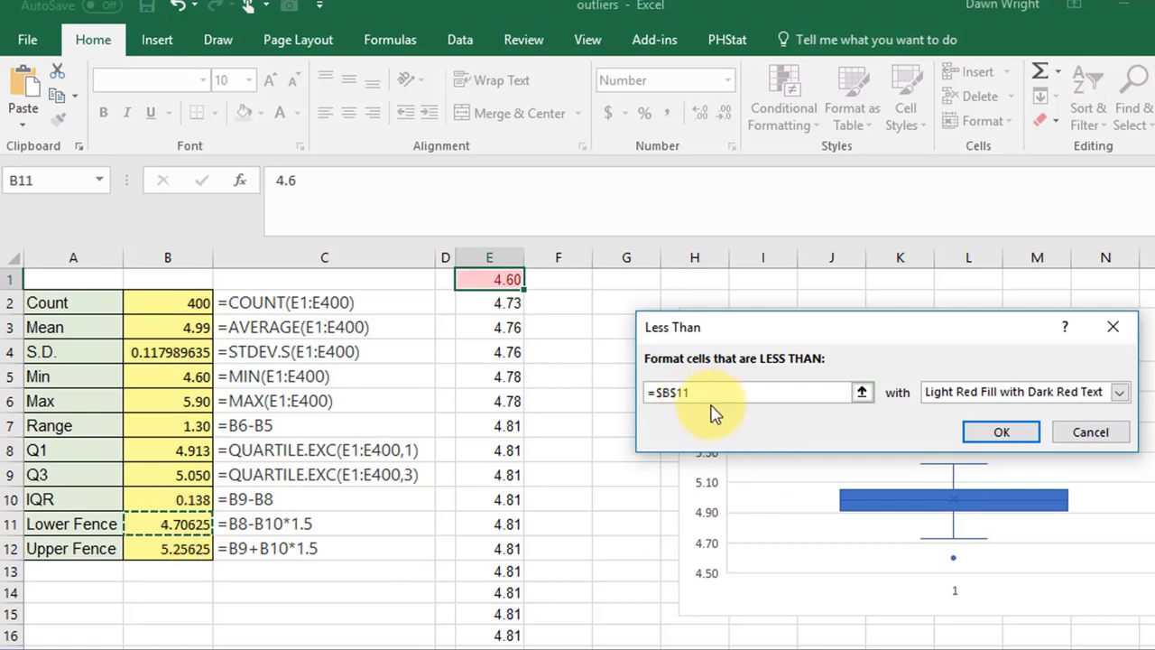
pyautogui.click(1001, 434)
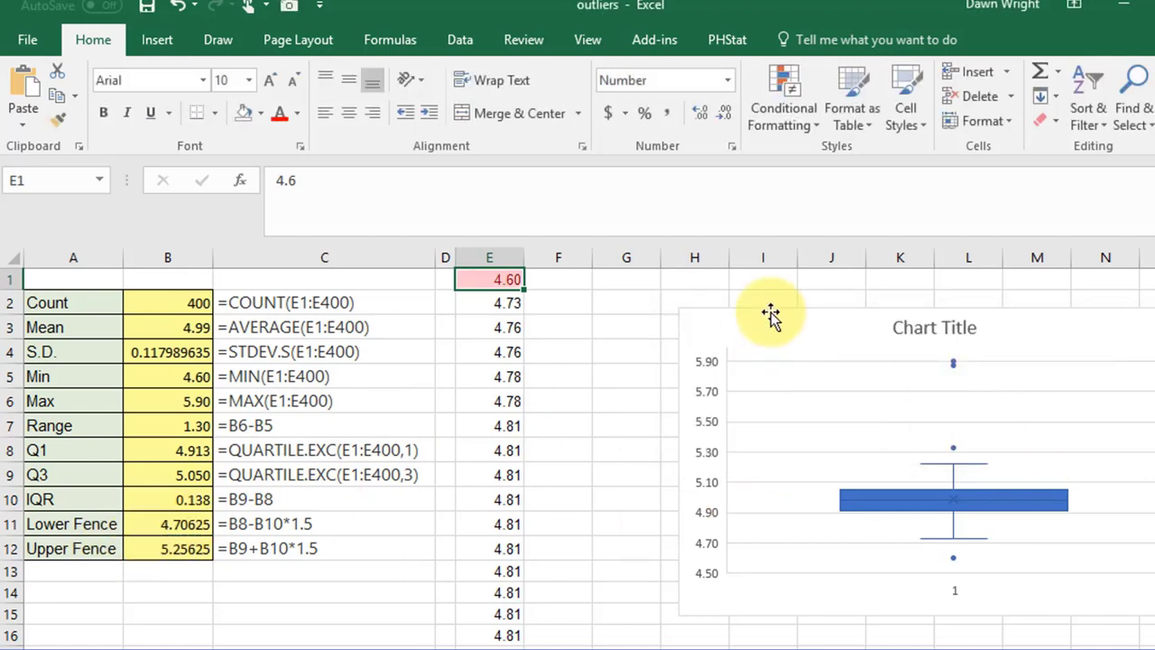
# Step: Add a Greater Than rule using =$B$12 with Green Fill with Dark Green Text
pyautogui.click(778, 124)
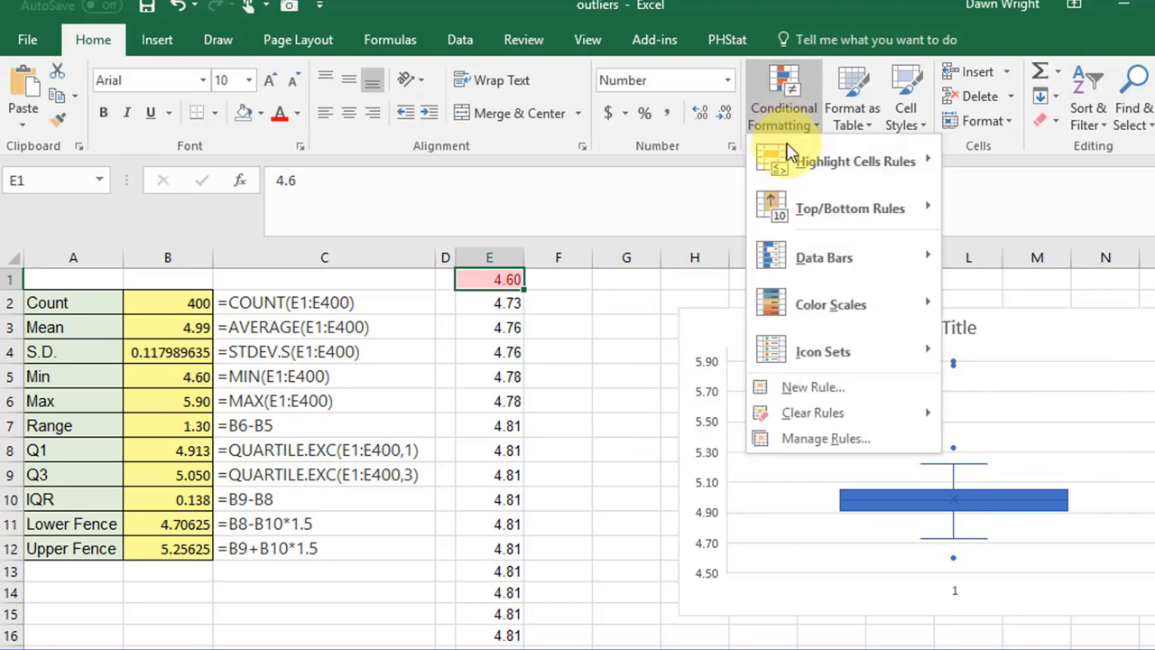
pyautogui.click(1010, 171)
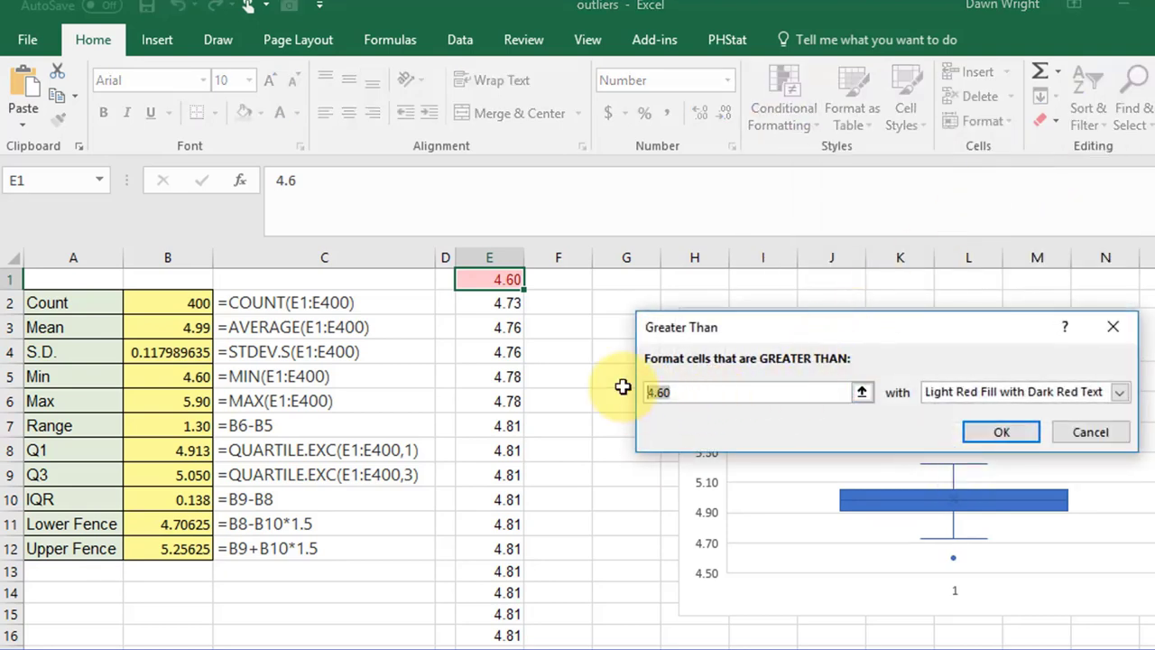
pyautogui.click(174, 549)
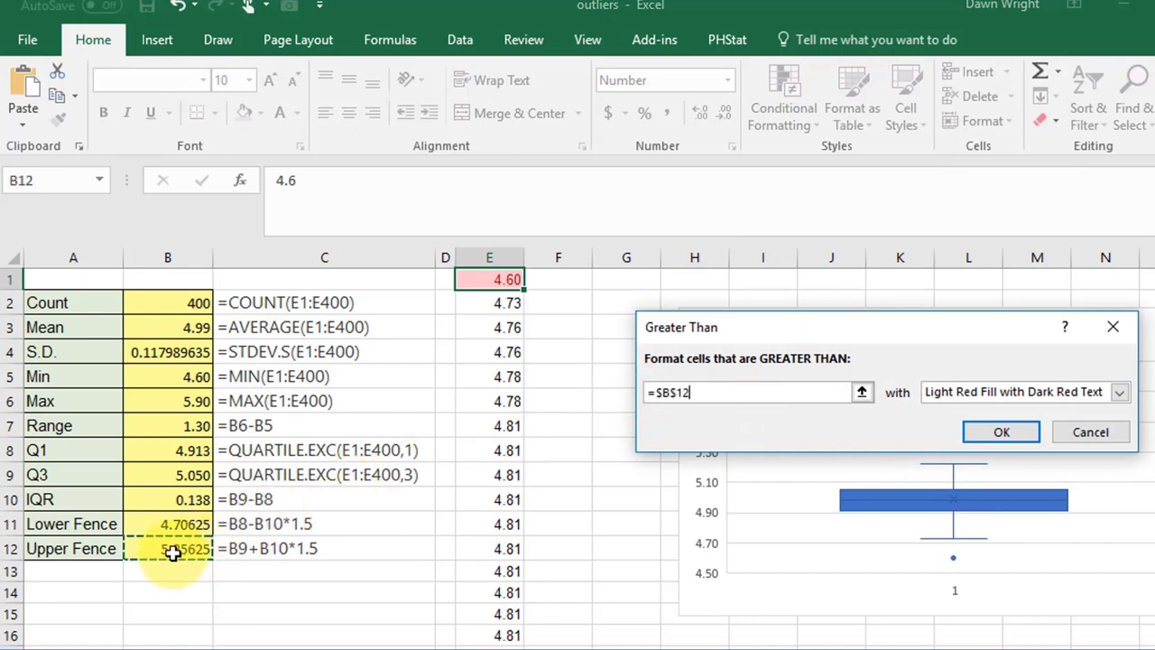
pyautogui.click(1119, 392)
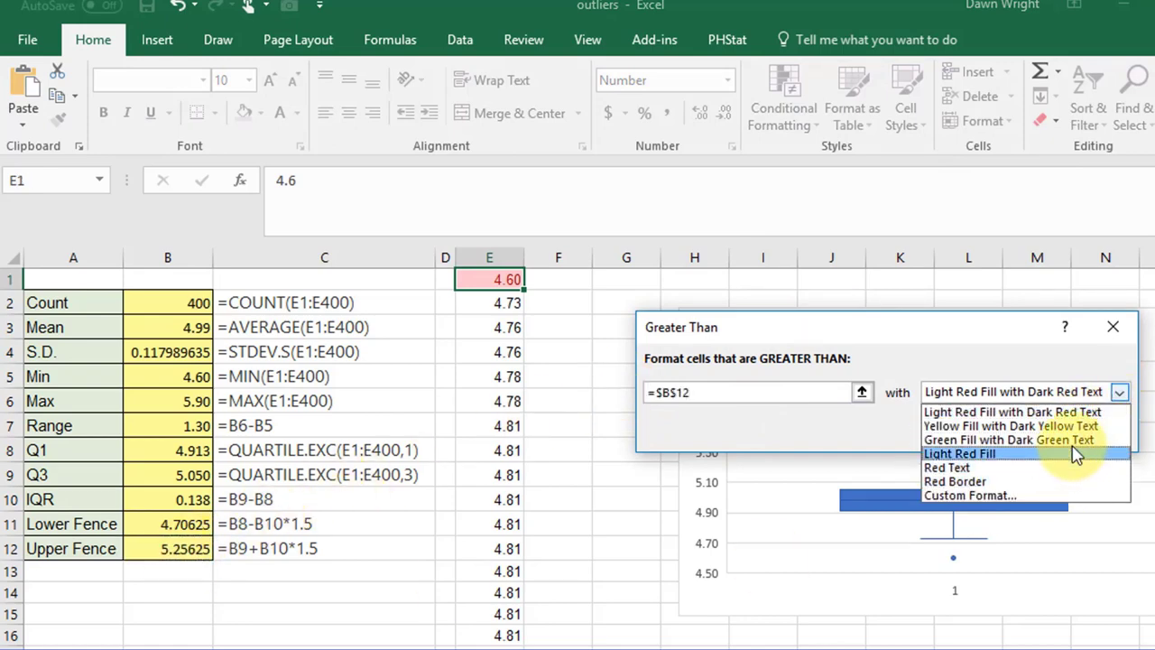
pyautogui.click(1083, 440)
pyautogui.click(1001, 432)
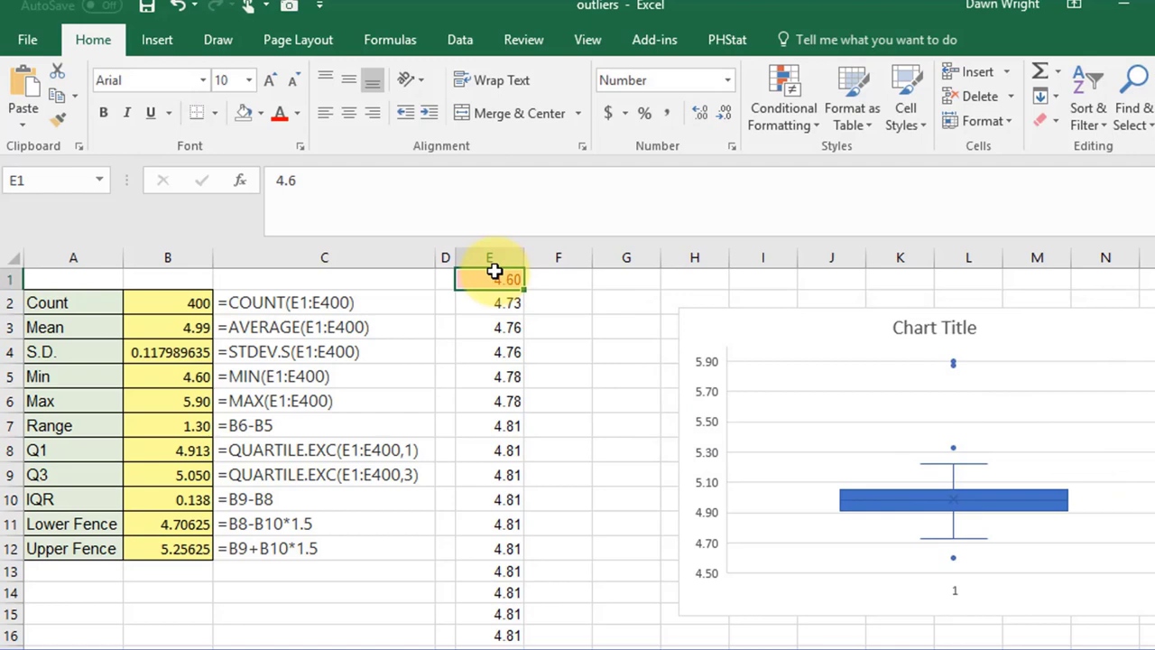
# Step: Copy E1's outlier highlighting to E2:E400 with Format Painter, then deselect the column
pyautogui.click(56, 118)
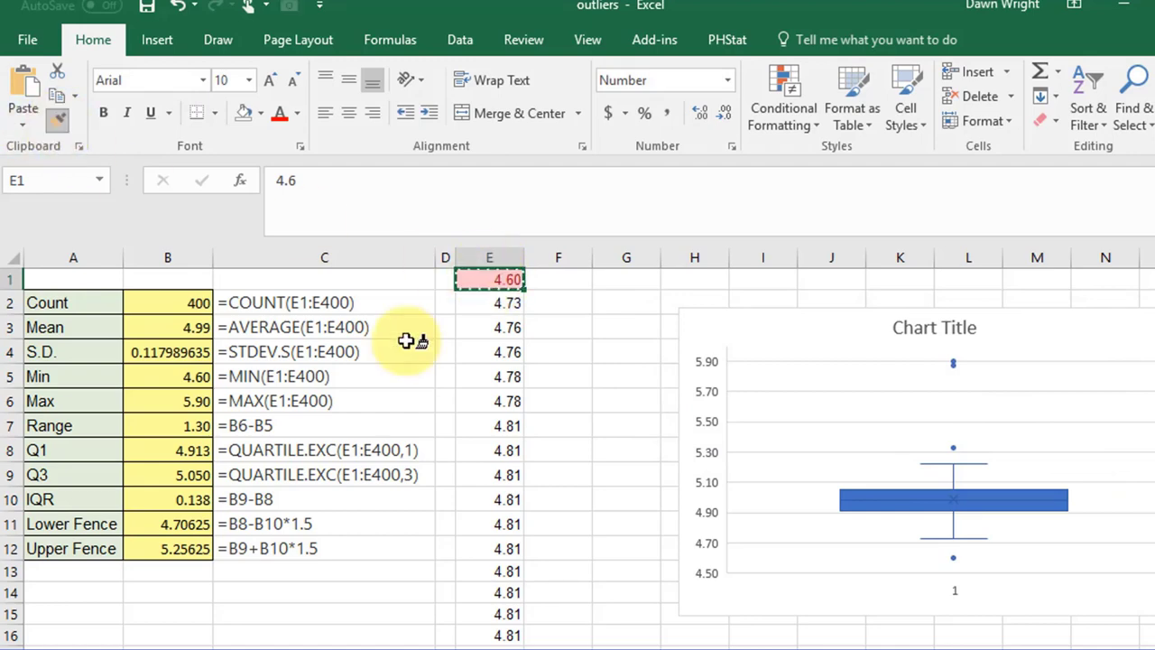
pyautogui.moveTo(521, 311)
pyautogui.mouseDown()
pyautogui.moveTo(511, 307)
pyautogui.moveTo(505, 648)
pyautogui.mouseUp()
pyautogui.hotkey('ctrl', 'BackSpace')
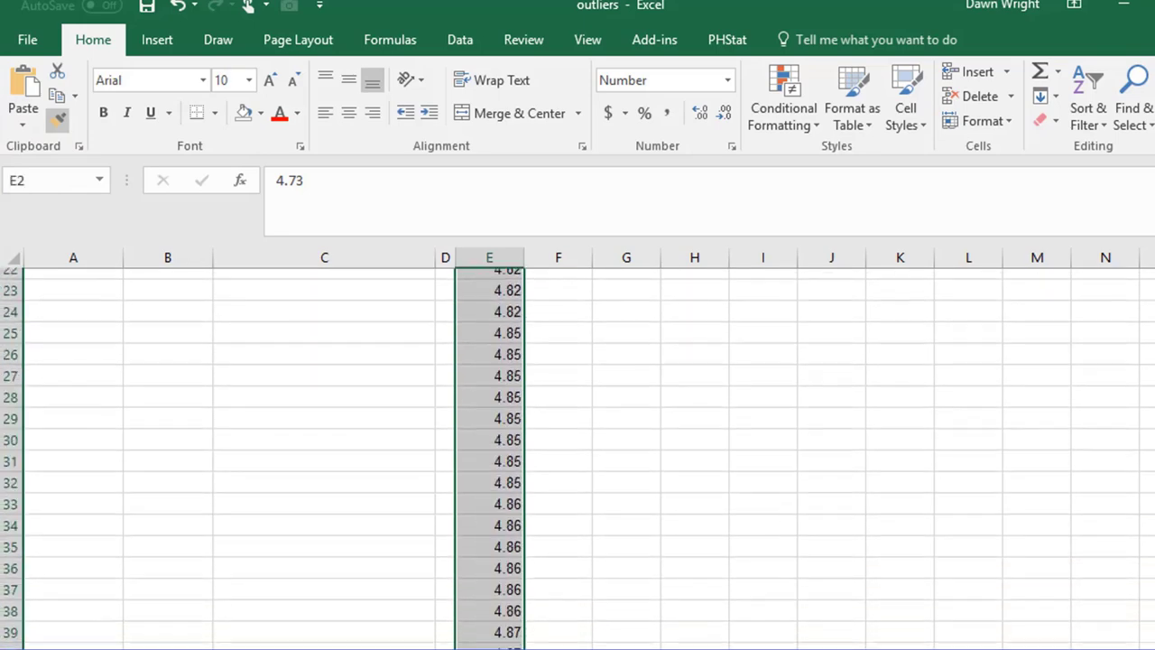
pyautogui.click(632, 327)
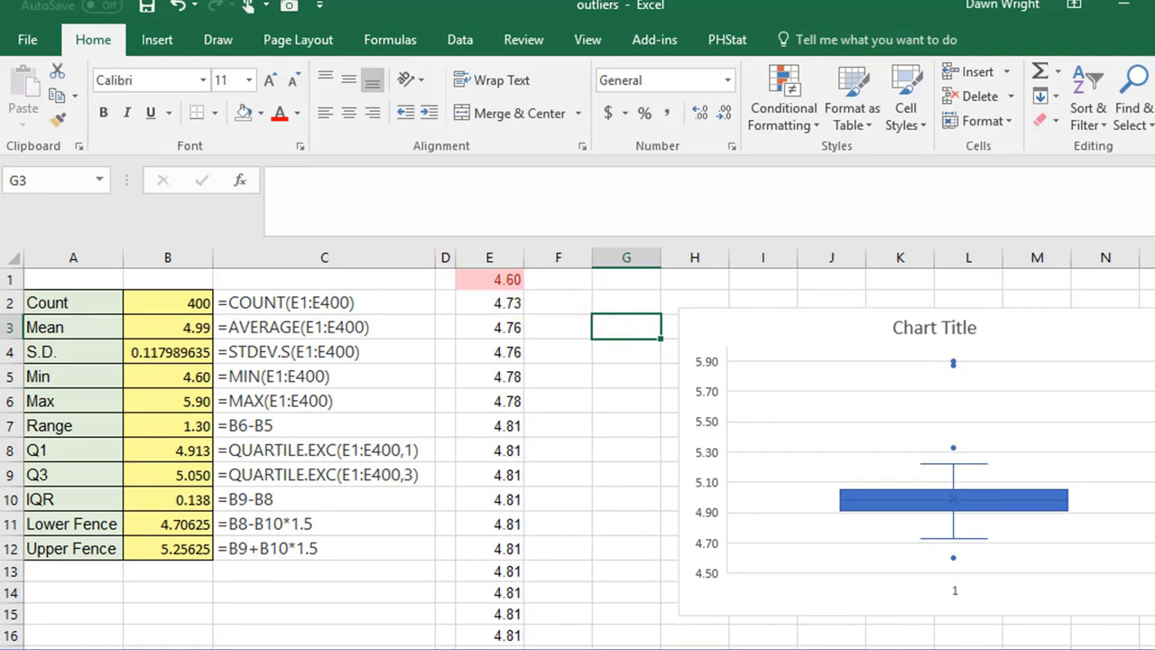
pyautogui.scroll(-20, 578, 361)
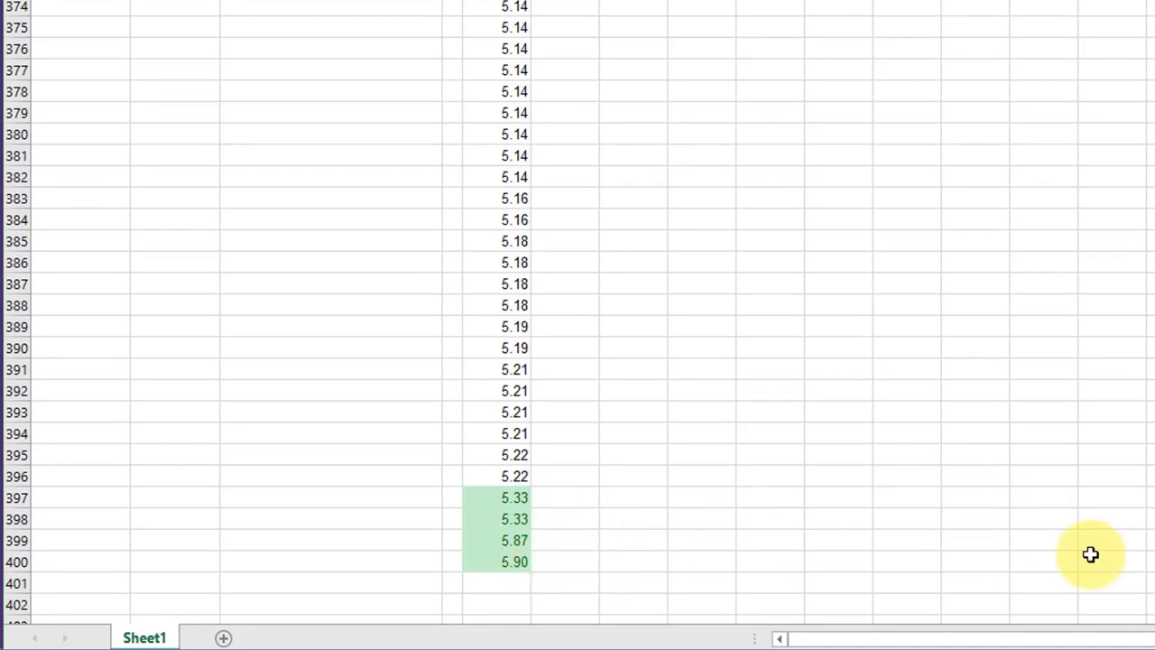
pyautogui.scroll(20, 178, 470)
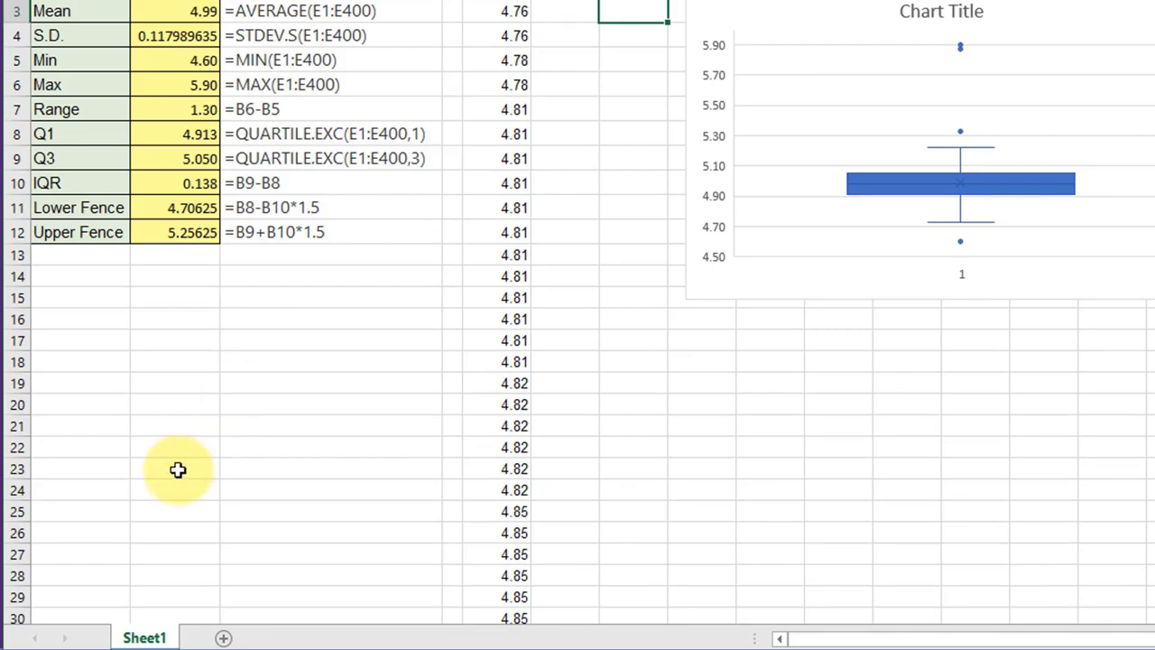